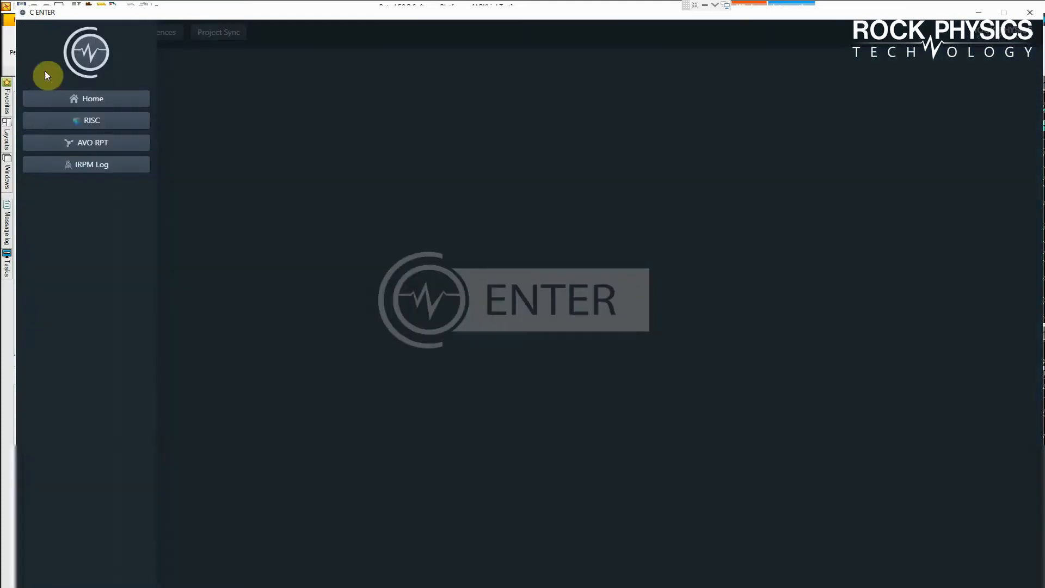
# Step: Open the IRPM Log module and bring up the list of available input wells
pyautogui.click(87, 166)
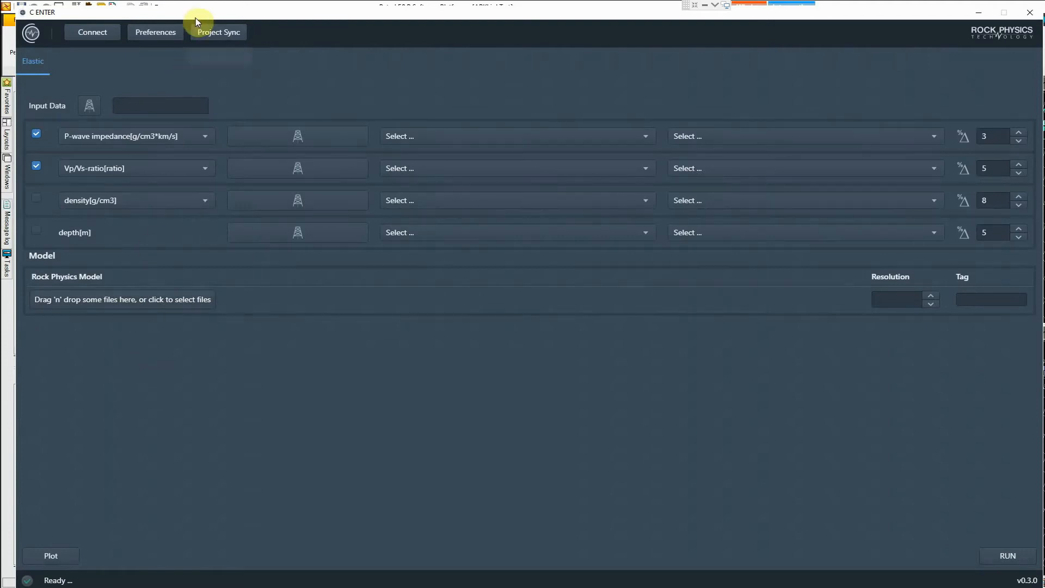
pyautogui.moveTo(198, 15)
pyautogui.mouseDown()
pyautogui.moveTo(199, 104)
pyautogui.moveTo(201, 20)
pyautogui.moveTo(191, 15)
pyautogui.mouseUp()
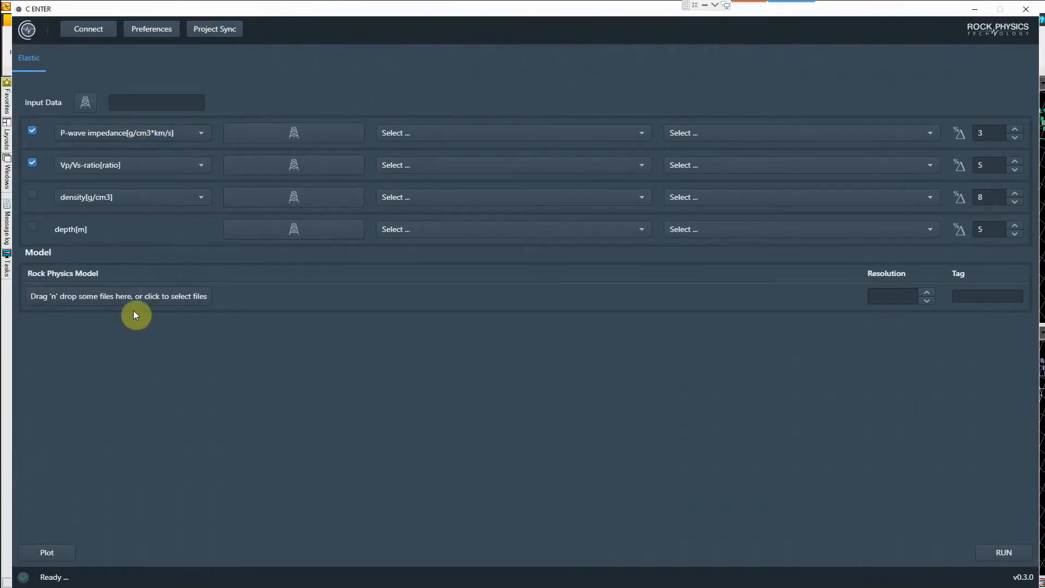
pyautogui.click(85, 108)
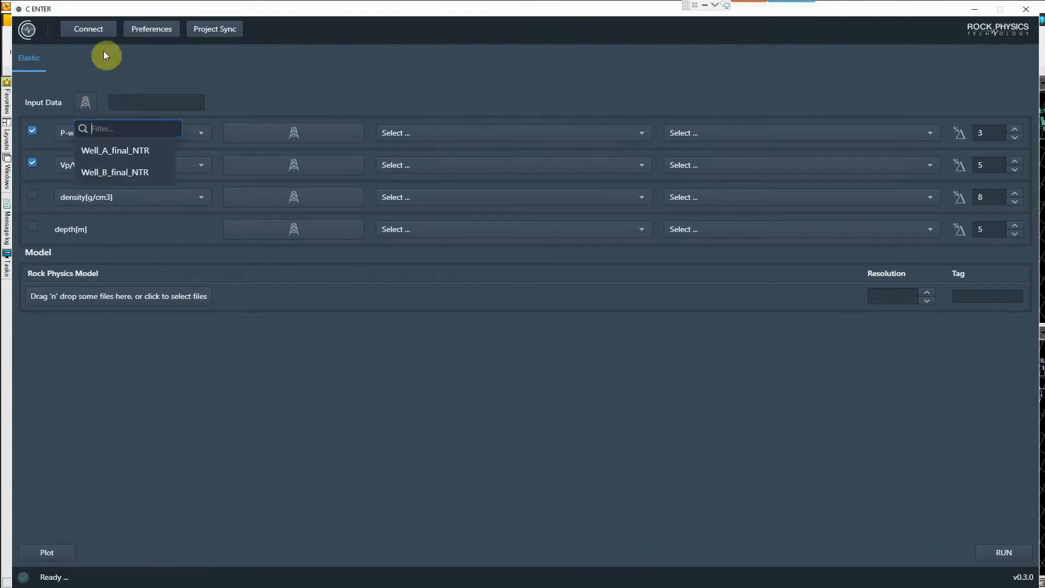
# Step: Switch to Petrel and inspect the wells under the project's Wells folder, collapsing Well_A_final_NTR
pyautogui.doubleClick(94, 8)
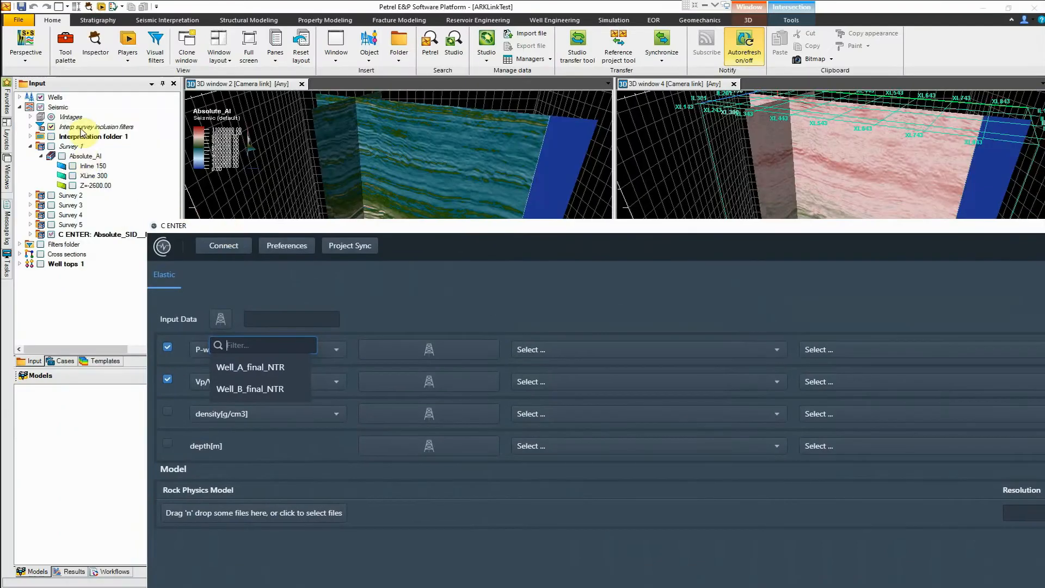
pyautogui.click(18, 97)
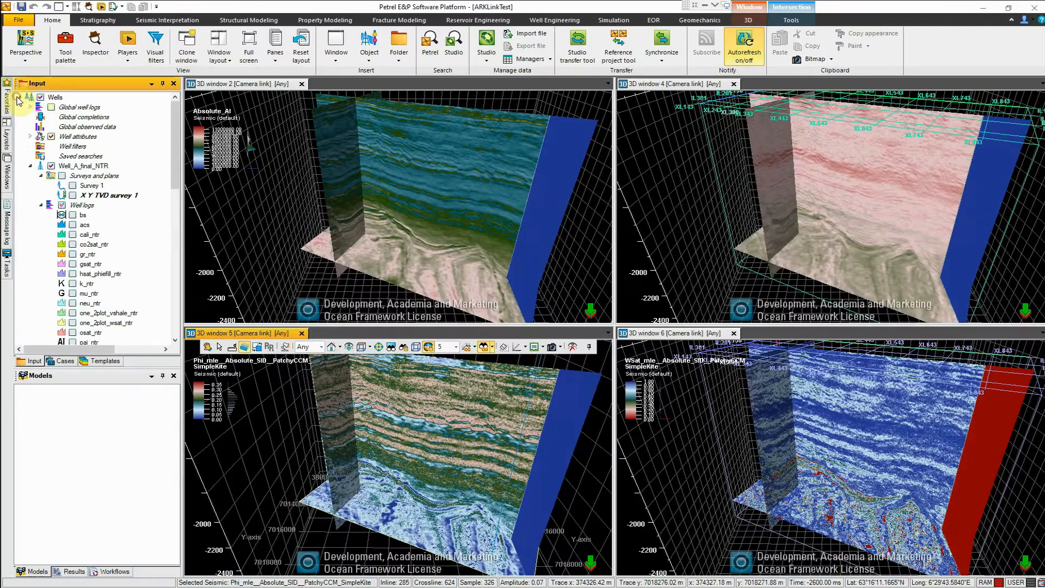
pyautogui.click(31, 166)
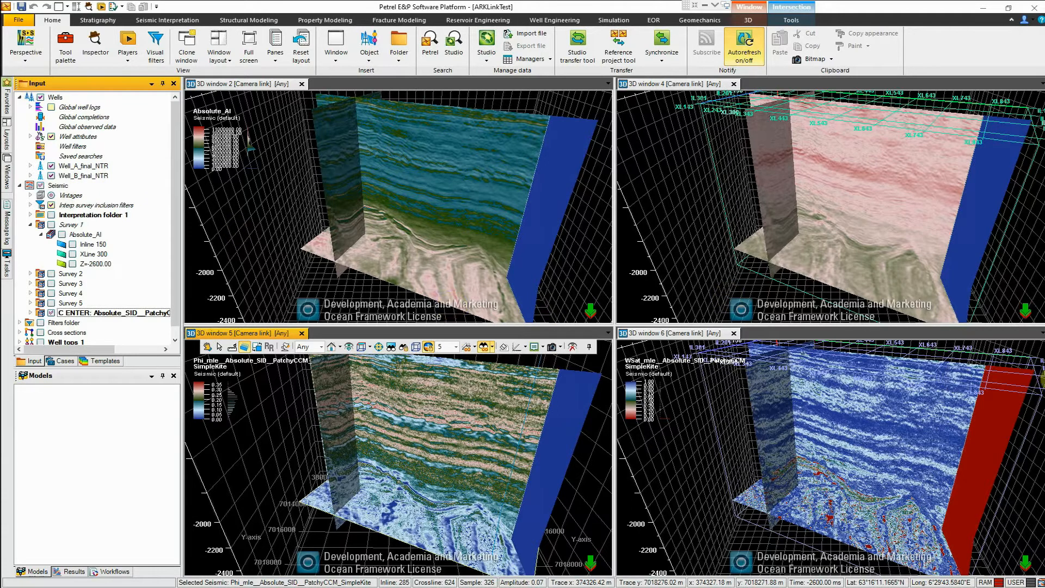
# Step: Switch back to C ENTER and choose Well_A_final_NTR as the input data well
pyautogui.hotkey('alt', 'Tab')
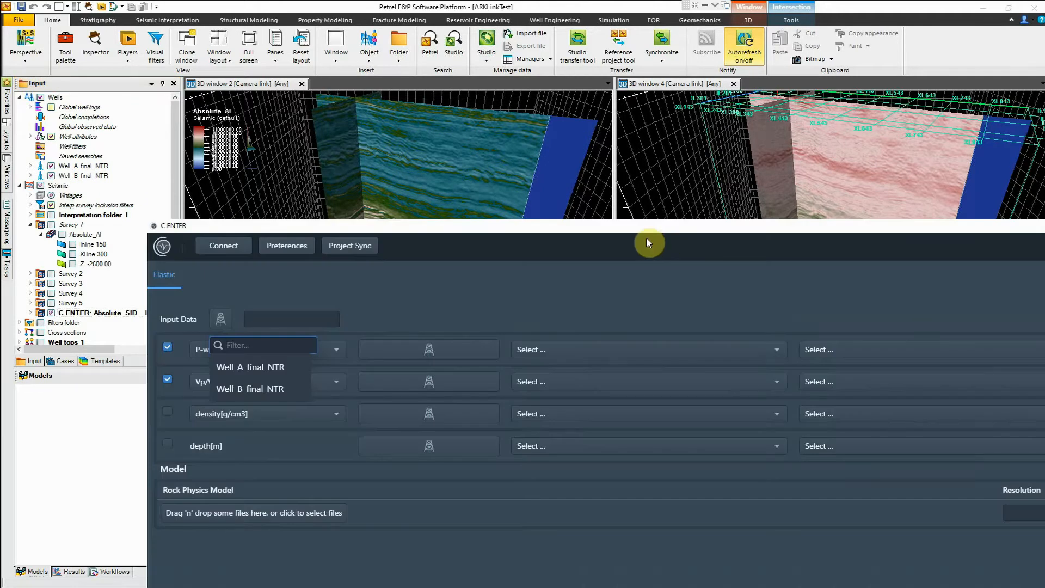
pyautogui.moveTo(637, 225); pyautogui.dragTo(507, 15)
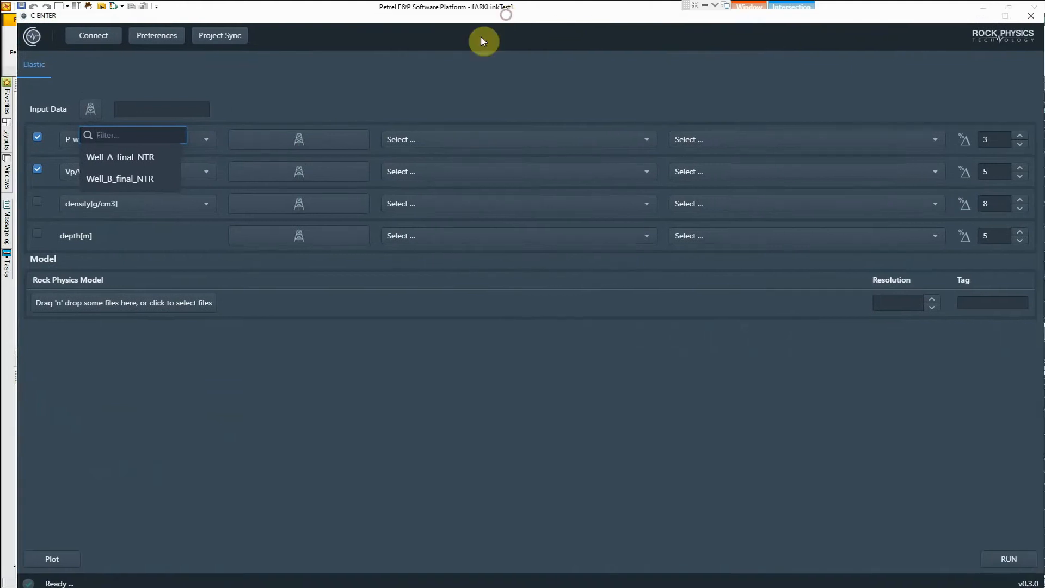
pyautogui.click(106, 161)
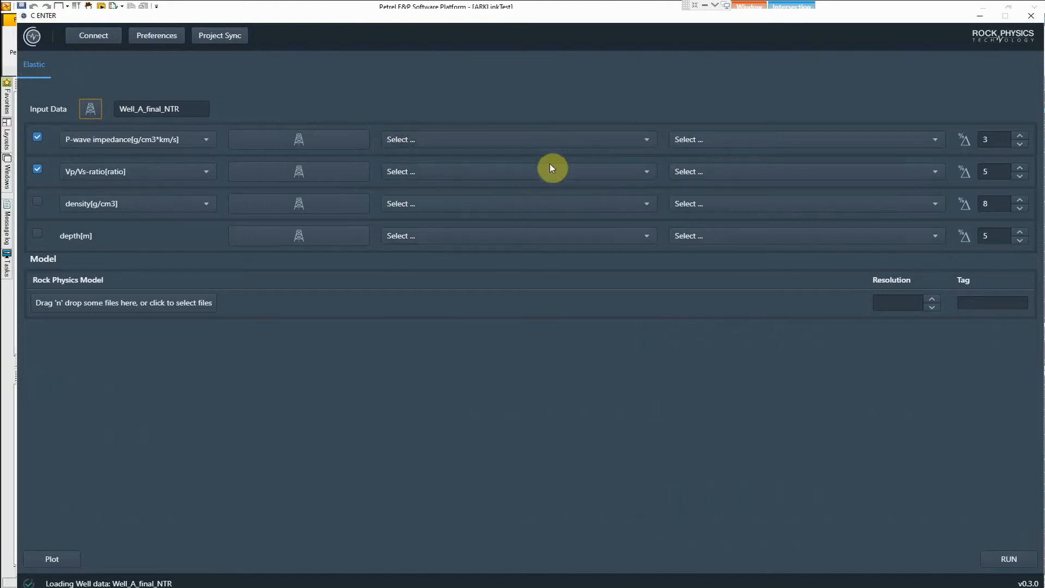
# Step: Review the elastic properties, input logs and units available for the P-wave impedance row without changing them
pyautogui.click(37, 172)
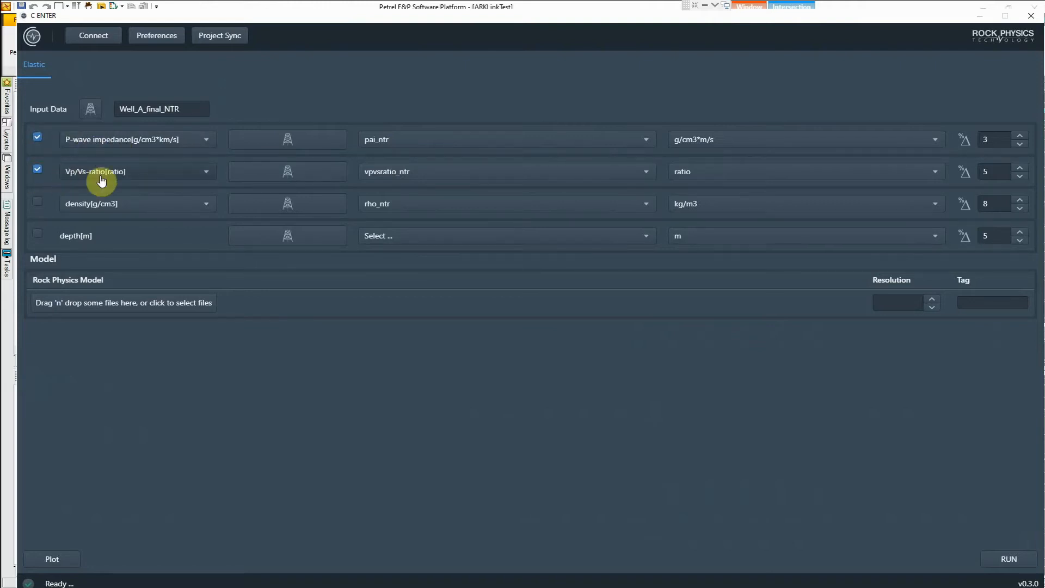
pyautogui.click(193, 143)
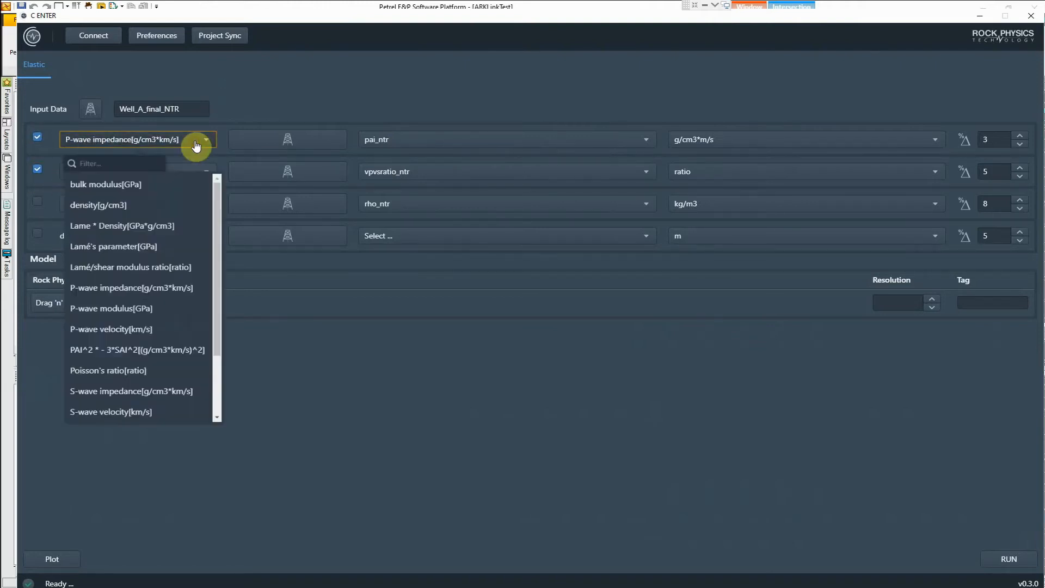
pyautogui.scroll(-2, 217, 245)
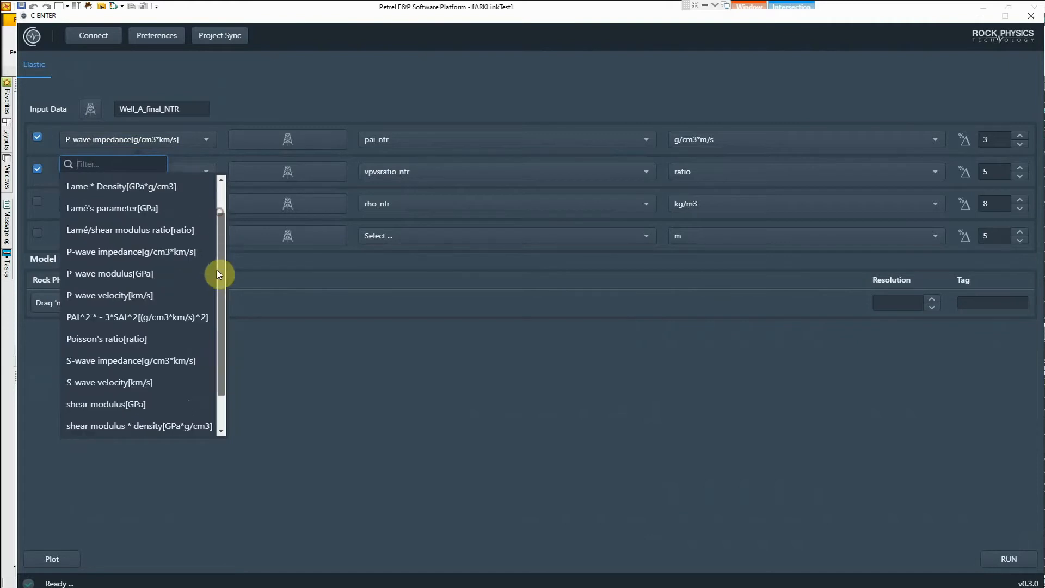
pyautogui.scroll(2, 223, 254)
pyautogui.click(182, 145)
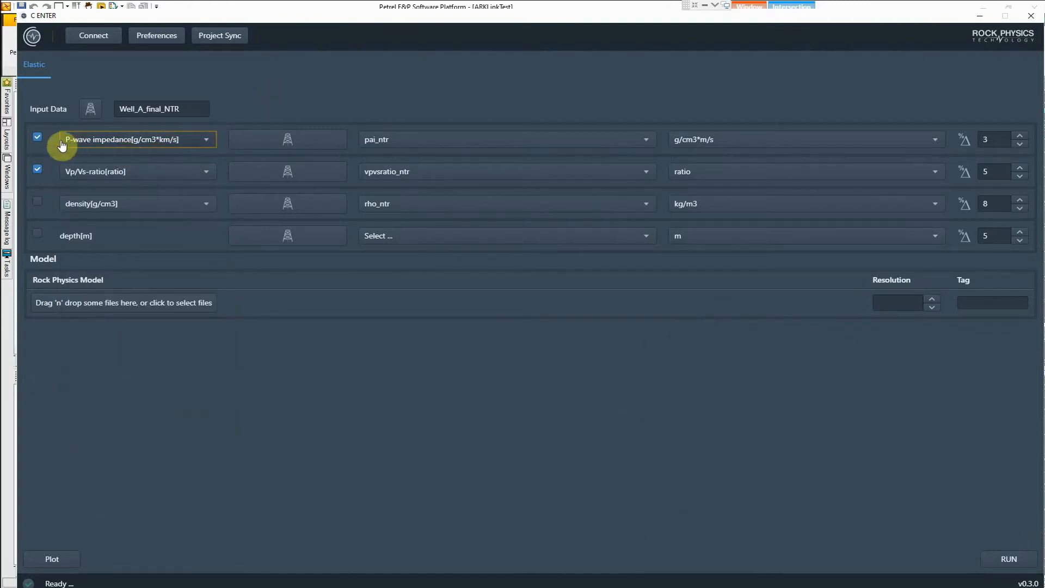
pyautogui.click(412, 147)
pyautogui.moveTo(459, 191); pyautogui.dragTo(456, 368)
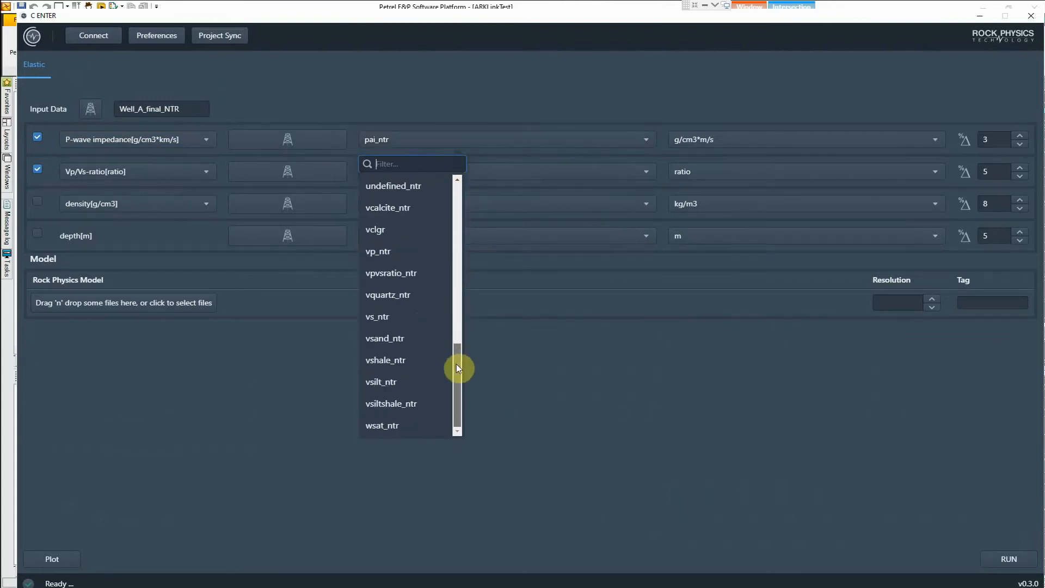
pyautogui.click(403, 99)
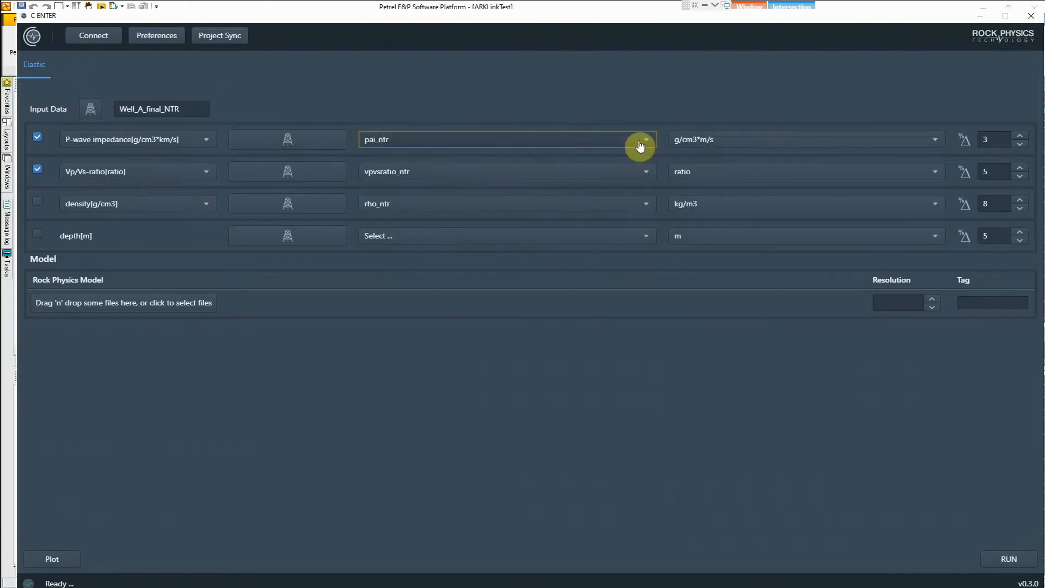
pyautogui.click(742, 141)
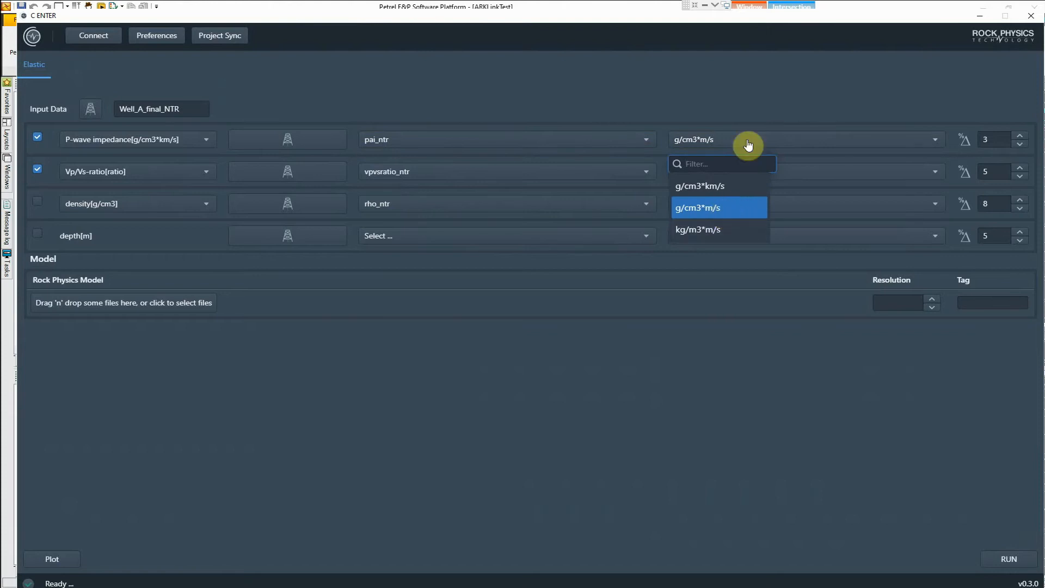
pyautogui.click(748, 84)
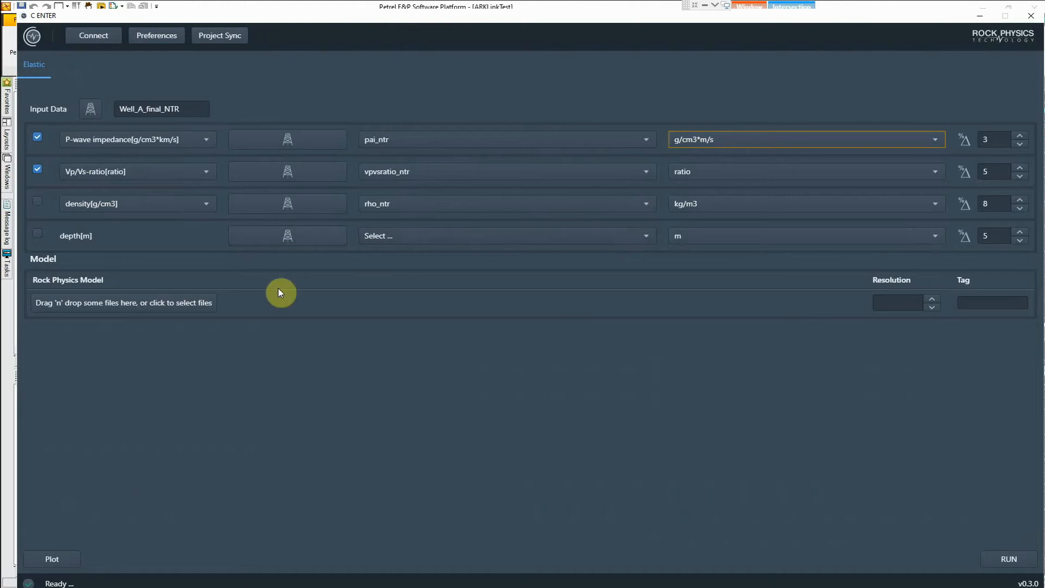
# Step: Load PatchyCCM_50.NTRG from the models folder as the rock physics model
pyautogui.click(200, 303)
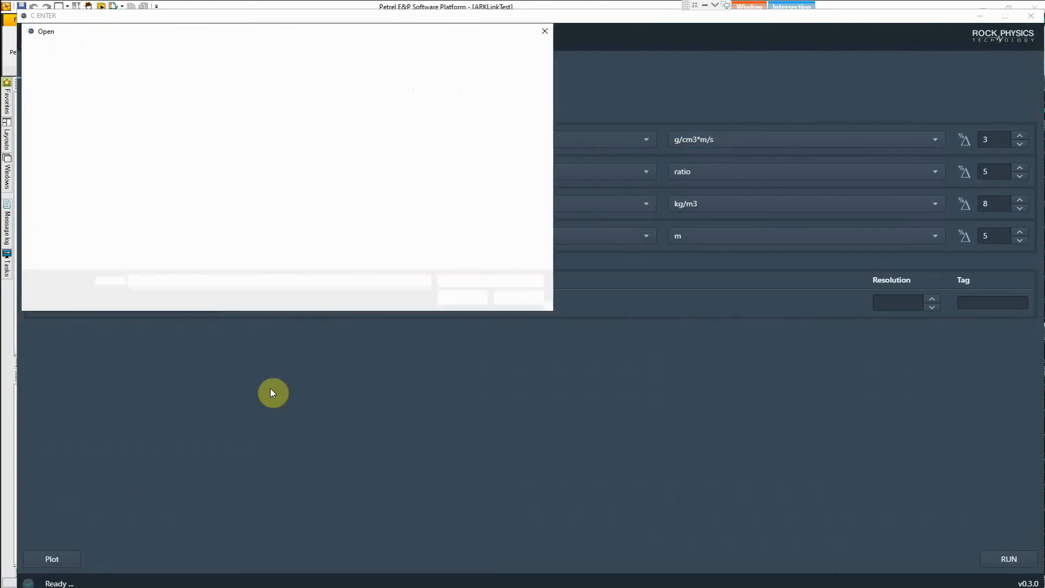
pyautogui.click(148, 103)
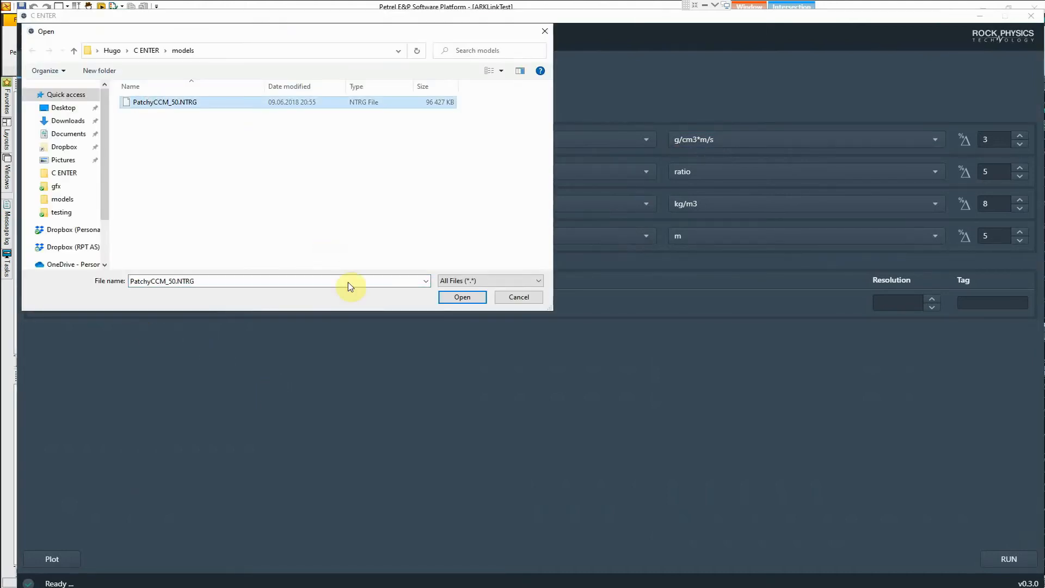
pyautogui.click(462, 298)
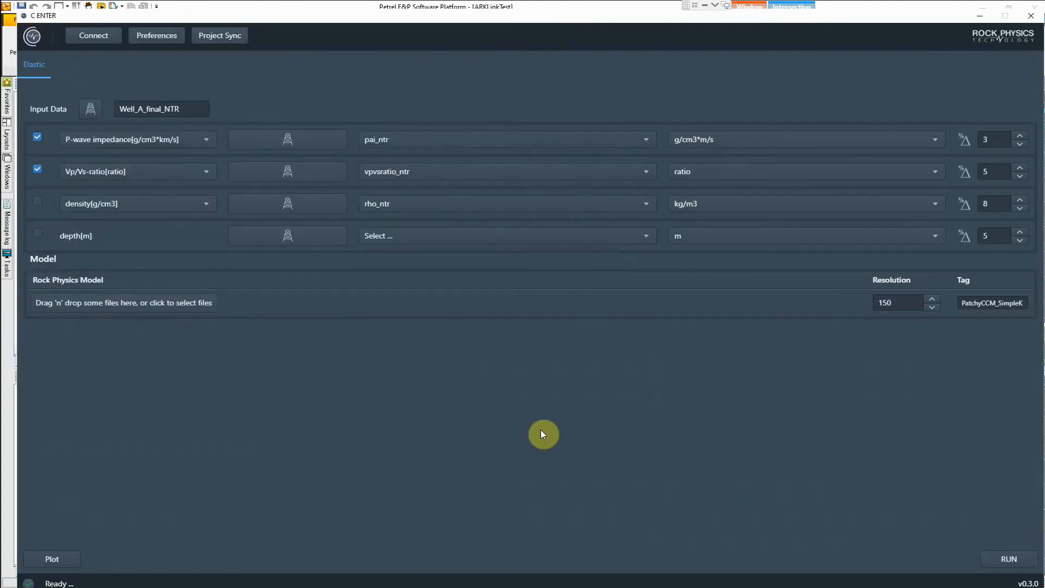
# Step: Run the IRPM processing and display the log results plot
pyautogui.click(55, 561)
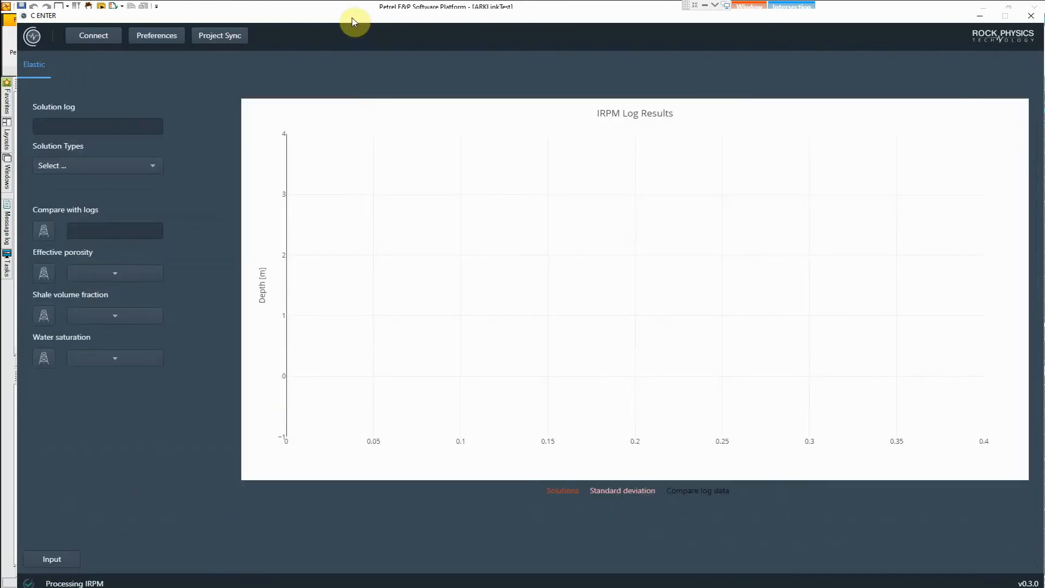
pyautogui.moveTo(349, 18); pyautogui.dragTo(338, 7)
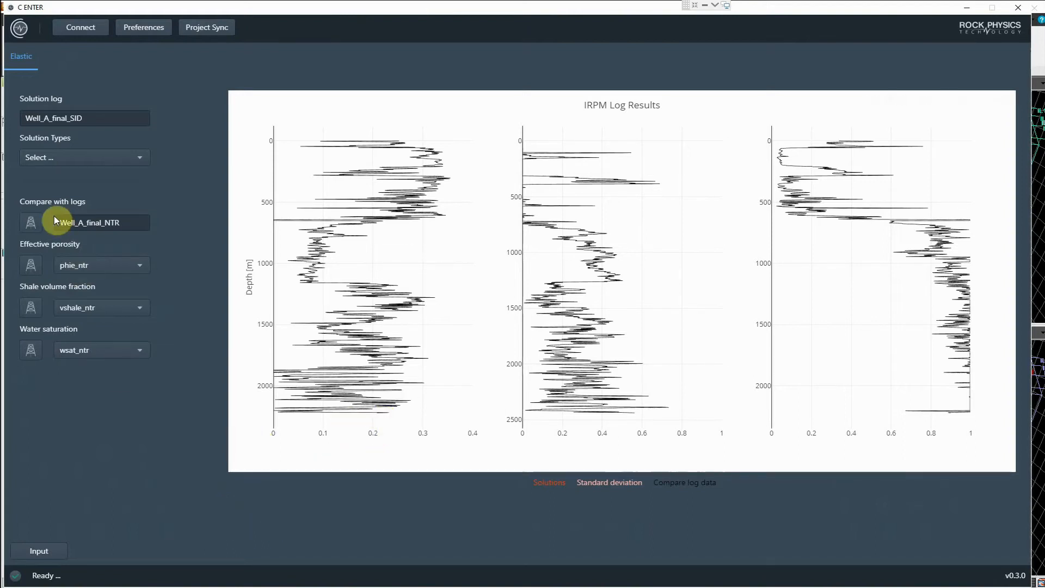
# Step: Check which wells are available for log comparison, and revisit the input settings before returning to the results plot
pyautogui.click(77, 223)
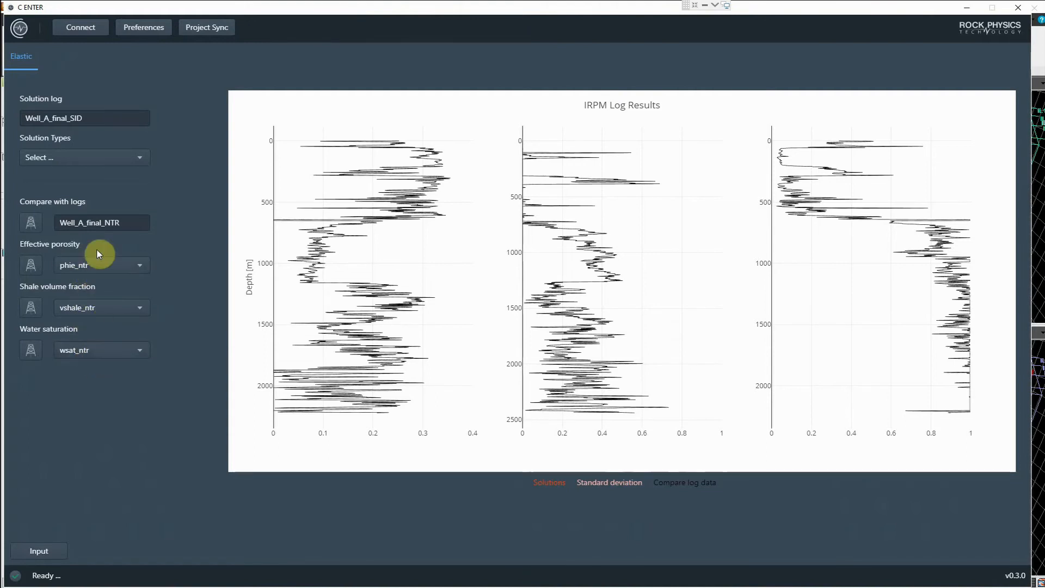
pyautogui.click(31, 227)
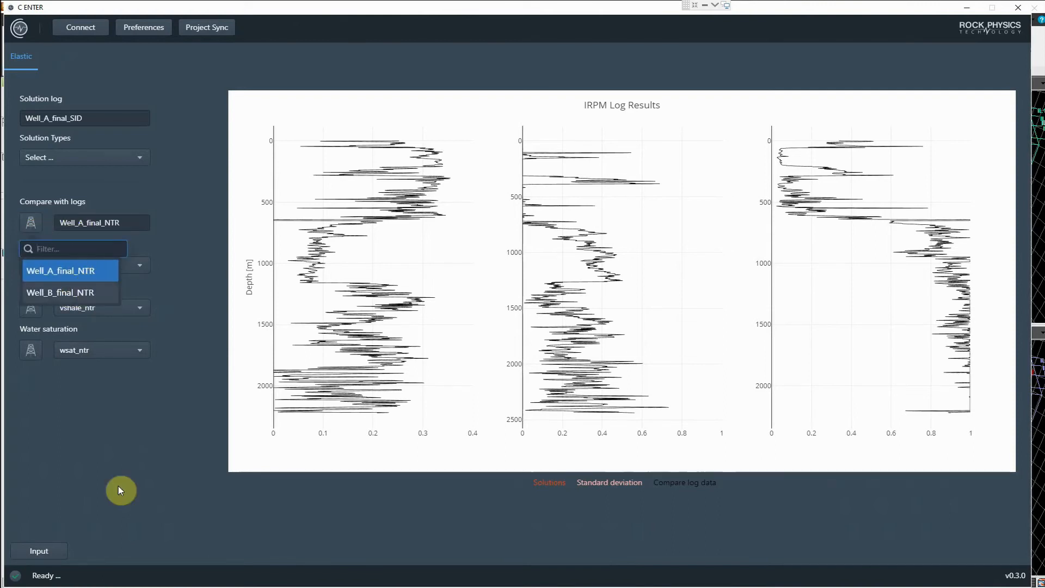
pyautogui.click(118, 472)
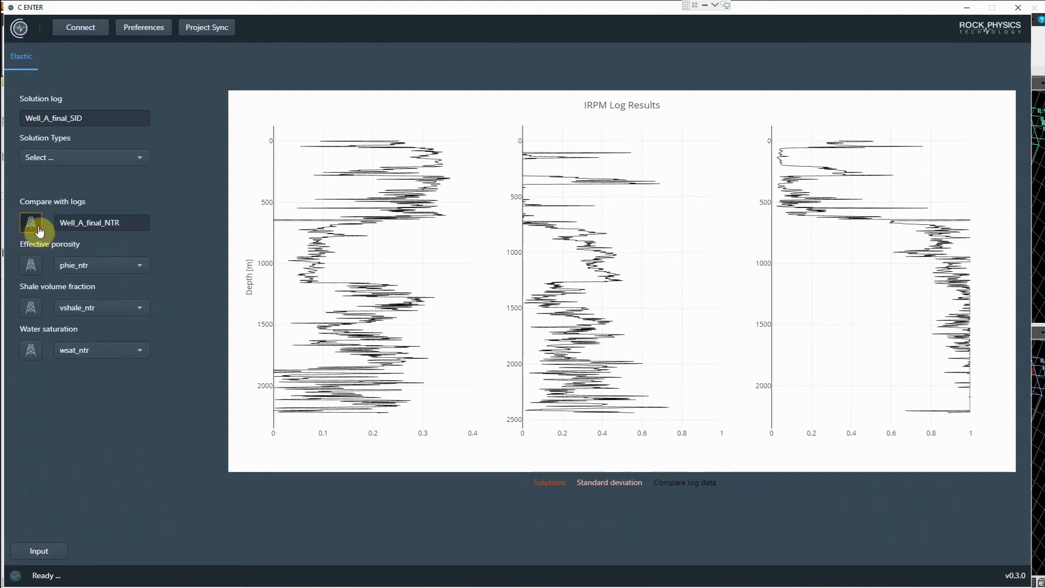
pyautogui.click(37, 224)
pyautogui.click(100, 413)
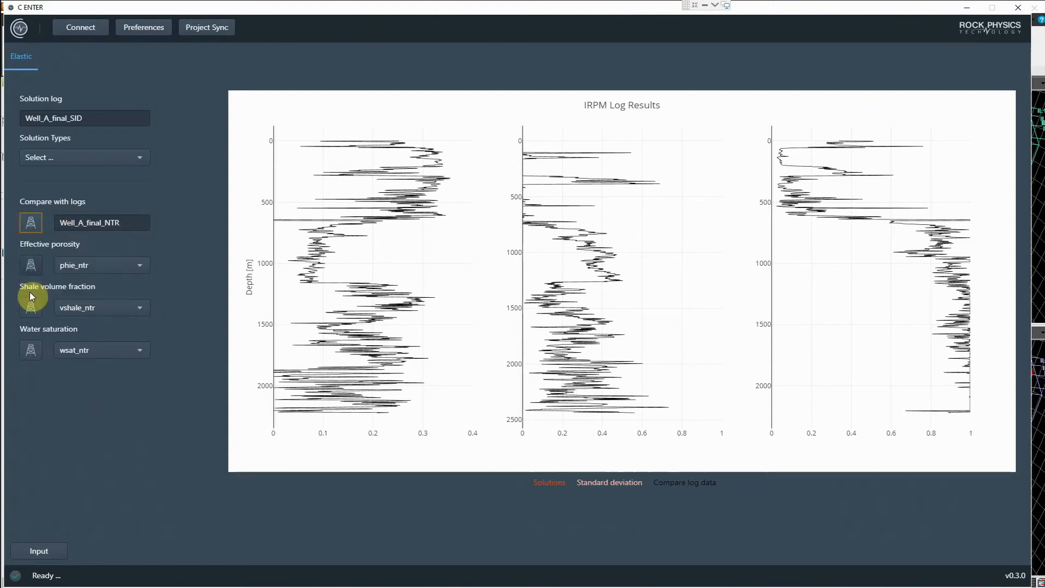
pyautogui.click(48, 552)
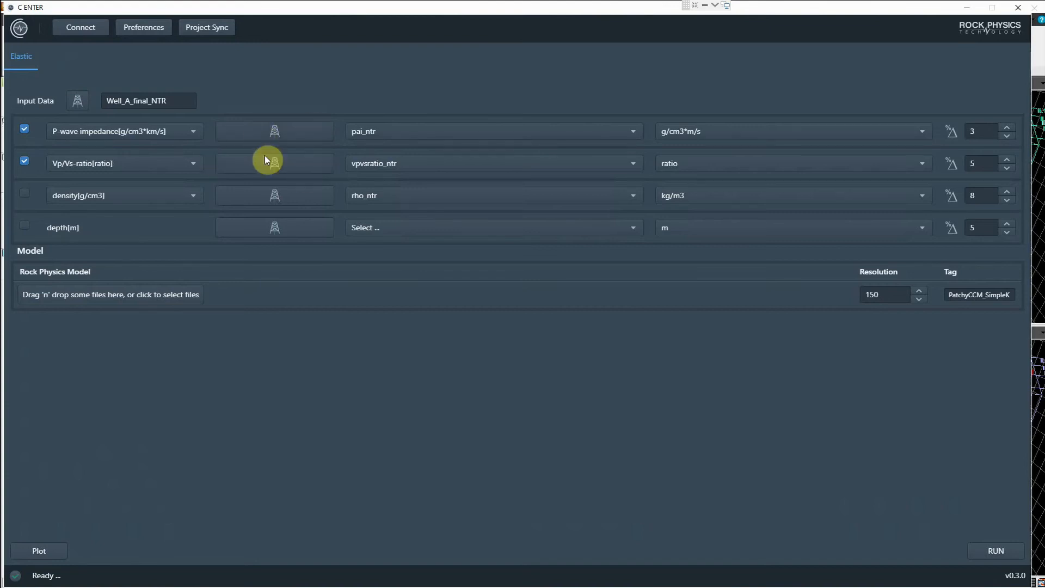
pyautogui.click(44, 550)
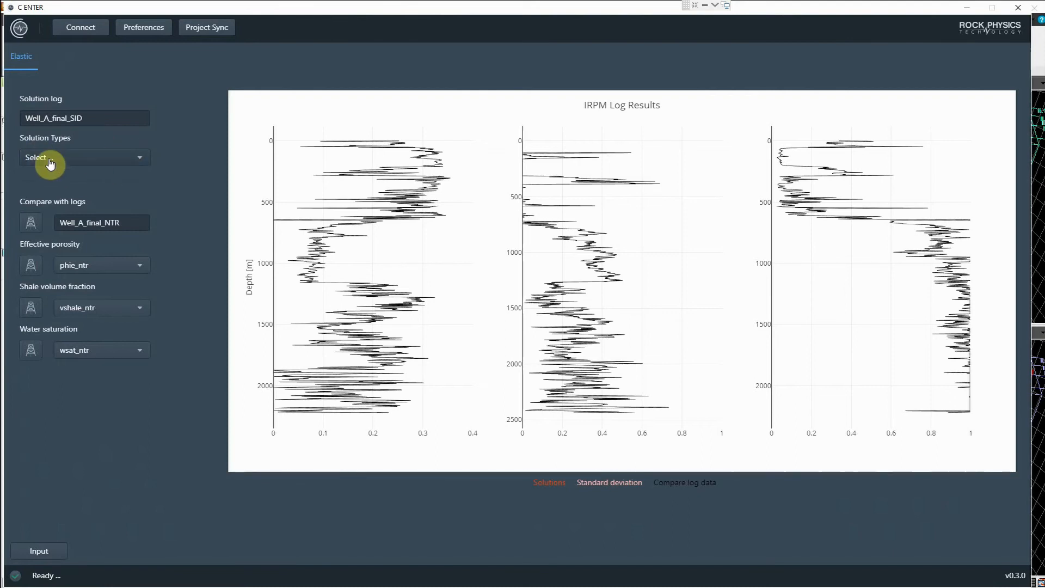
# Step: Plot the Most likely solution and examine the upper part of its effective porosity log up close, restoring the full depth range
pyautogui.click(129, 163)
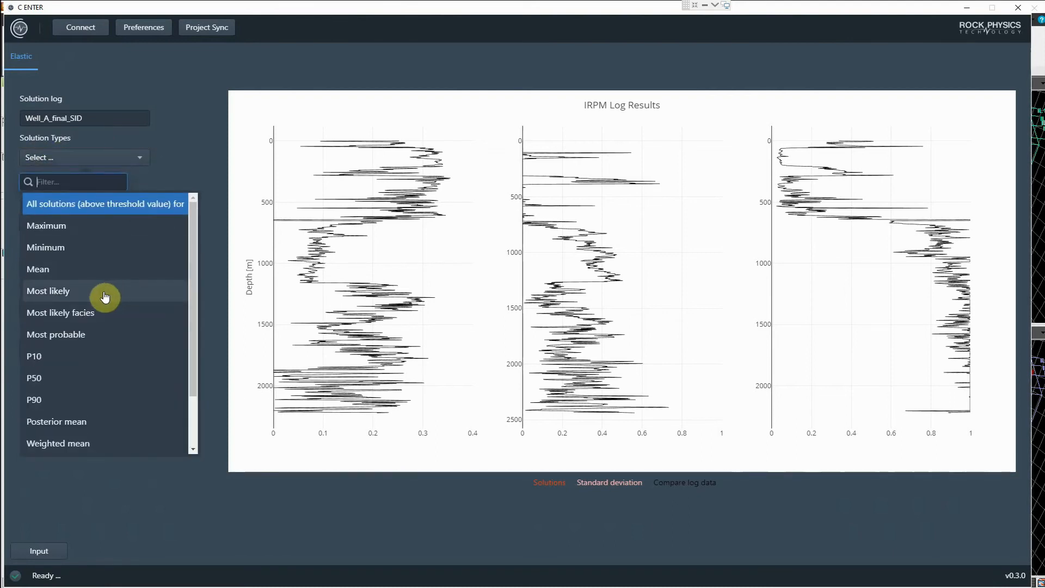
pyautogui.click(58, 297)
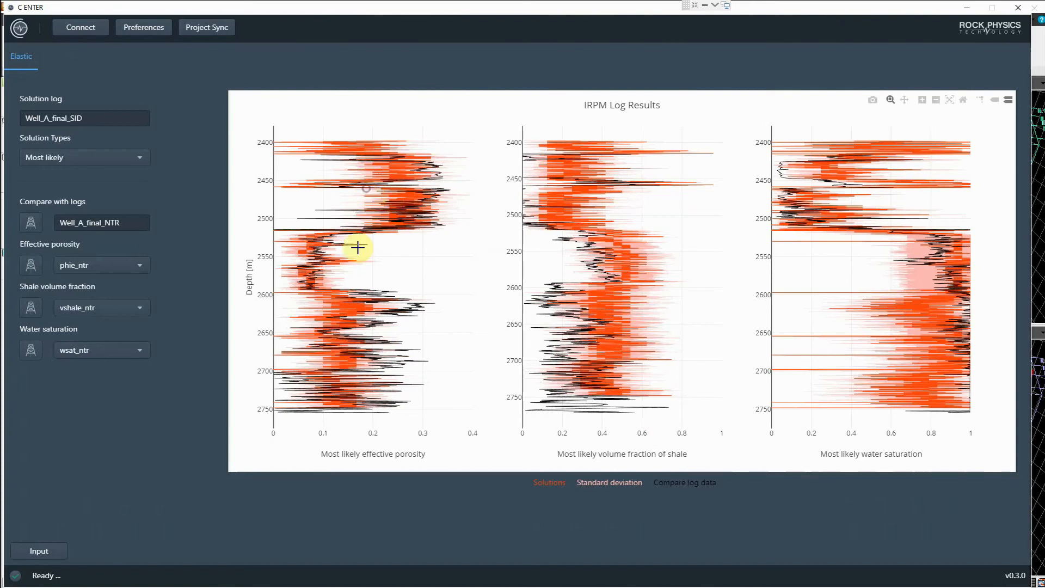
pyautogui.moveTo(364, 187)
pyautogui.mouseDown()
pyautogui.moveTo(370, 311)
pyautogui.moveTo(369, 294)
pyautogui.mouseUp()
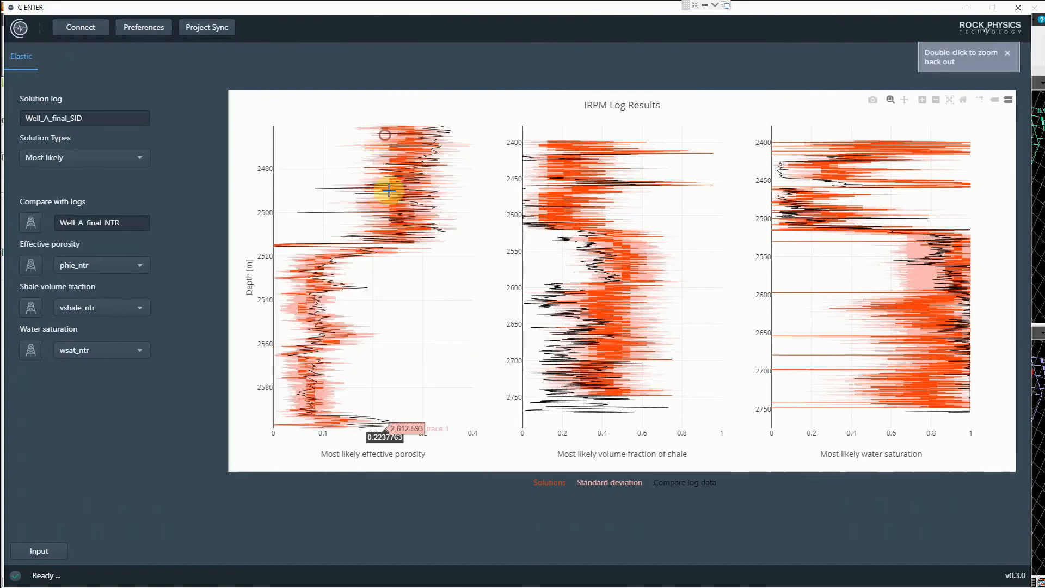
pyautogui.moveTo(389, 136); pyautogui.dragTo(392, 256)
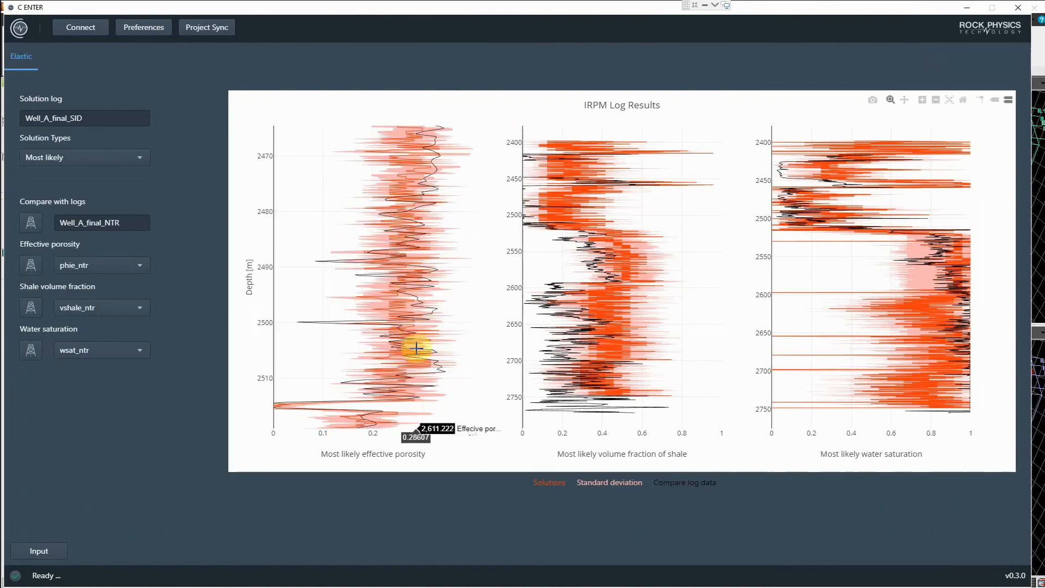
pyautogui.doubleClick(401, 207)
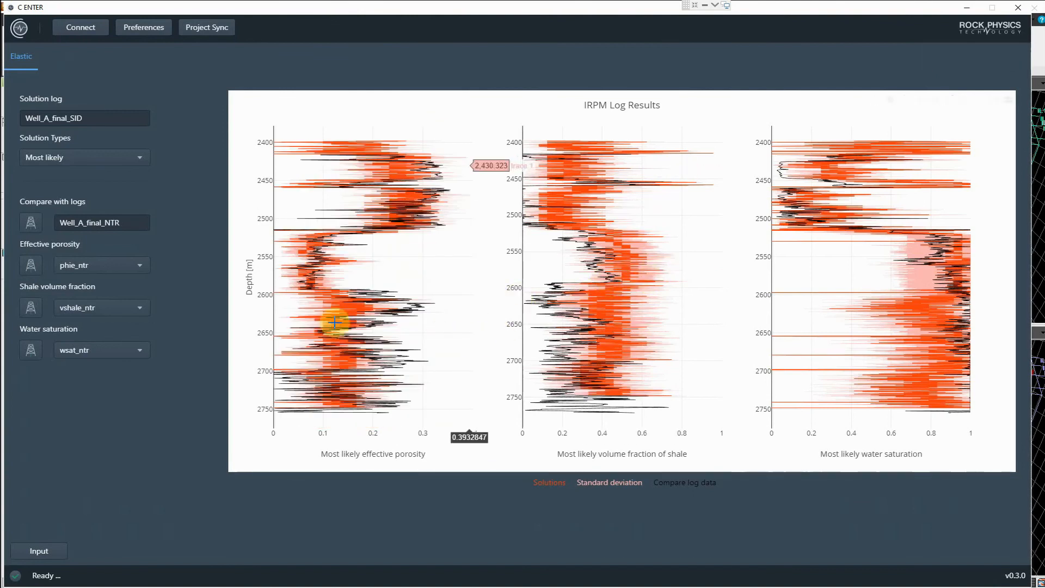
# Step: Plot the Weighted mean solution for comparison and set the solution type to P50
pyautogui.click(128, 161)
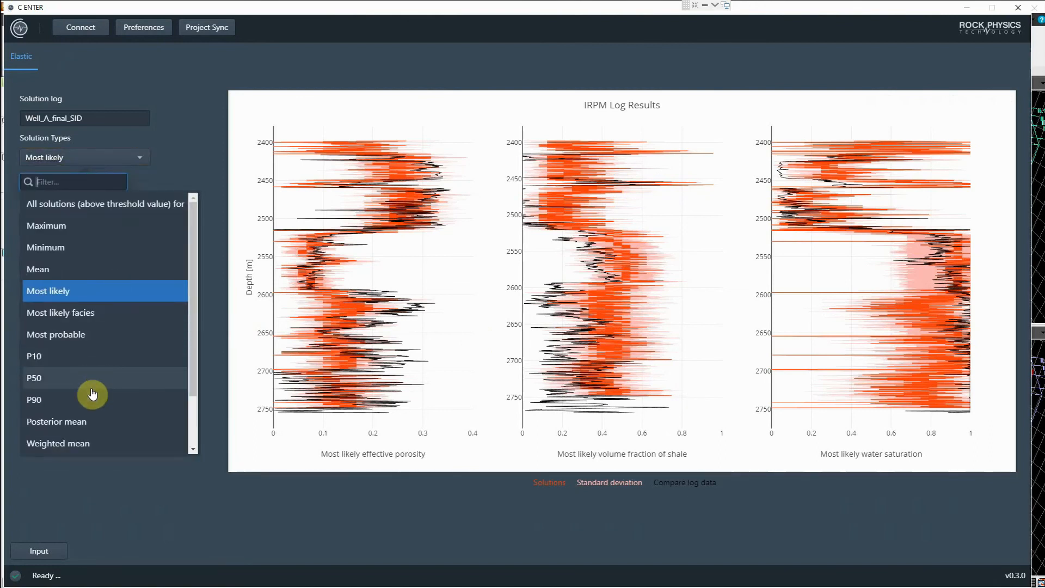
pyautogui.scroll(-1, 95, 419)
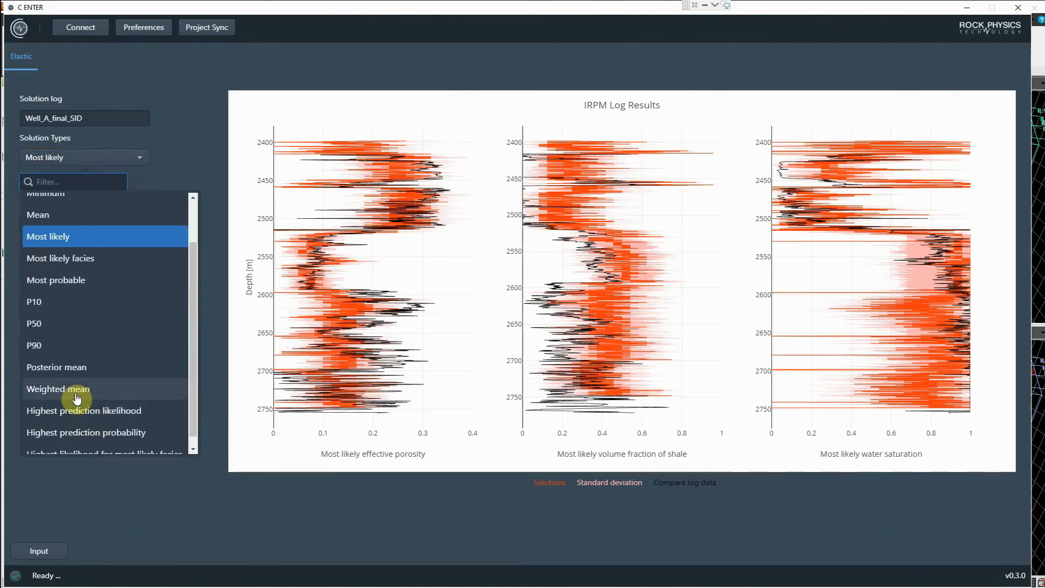
pyautogui.click(93, 390)
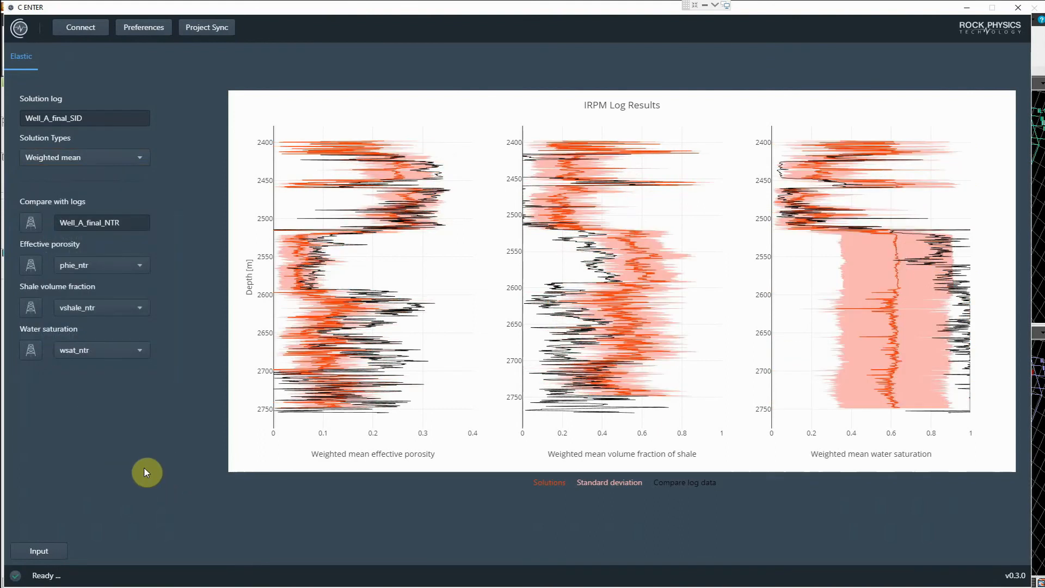
pyautogui.click(118, 163)
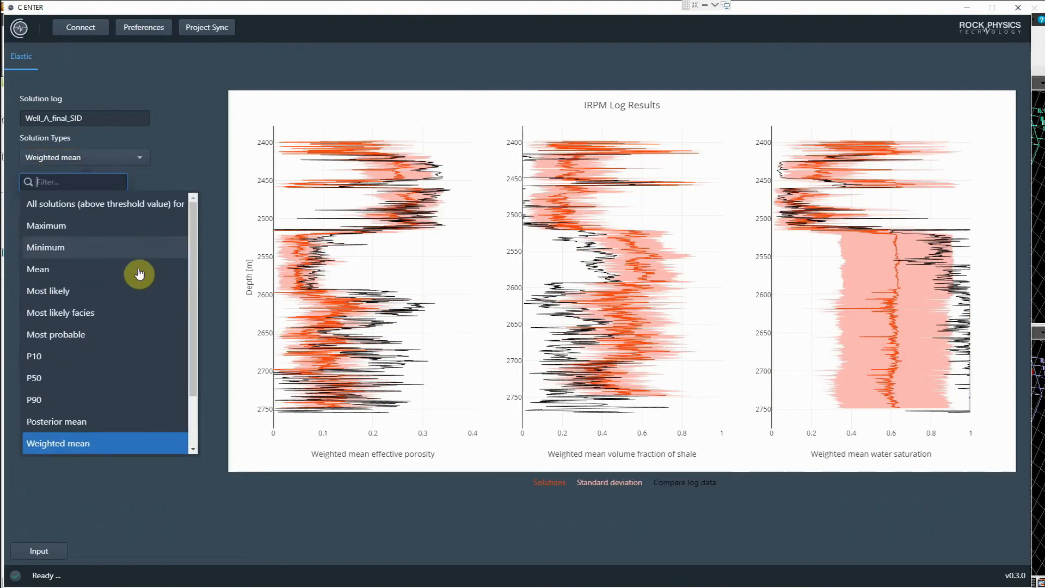
pyautogui.click(107, 378)
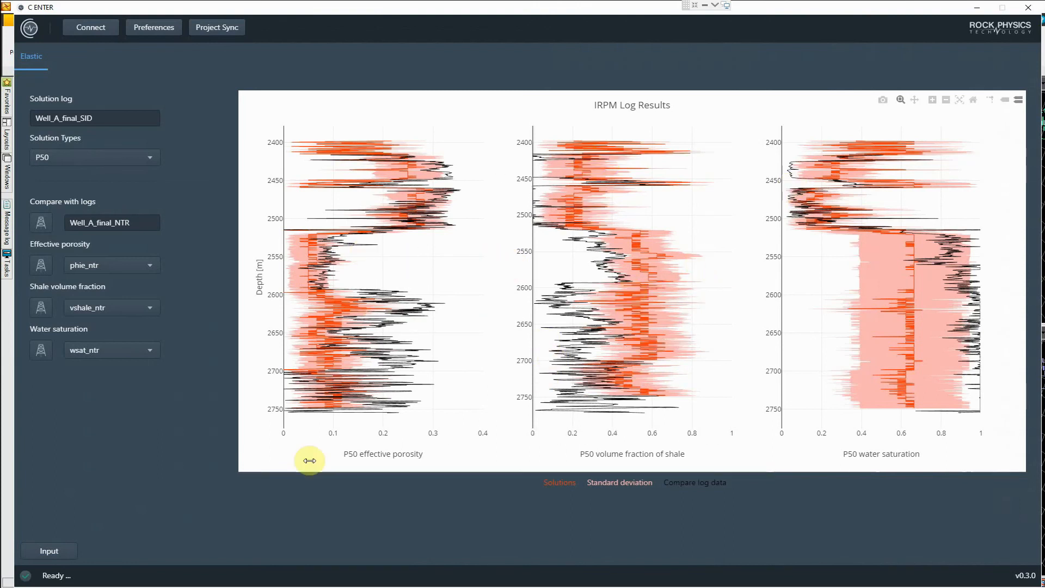
# Step: Return to the IRPM Log input settings and uncover the Petrel project tree behind the window
pyautogui.click(75, 555)
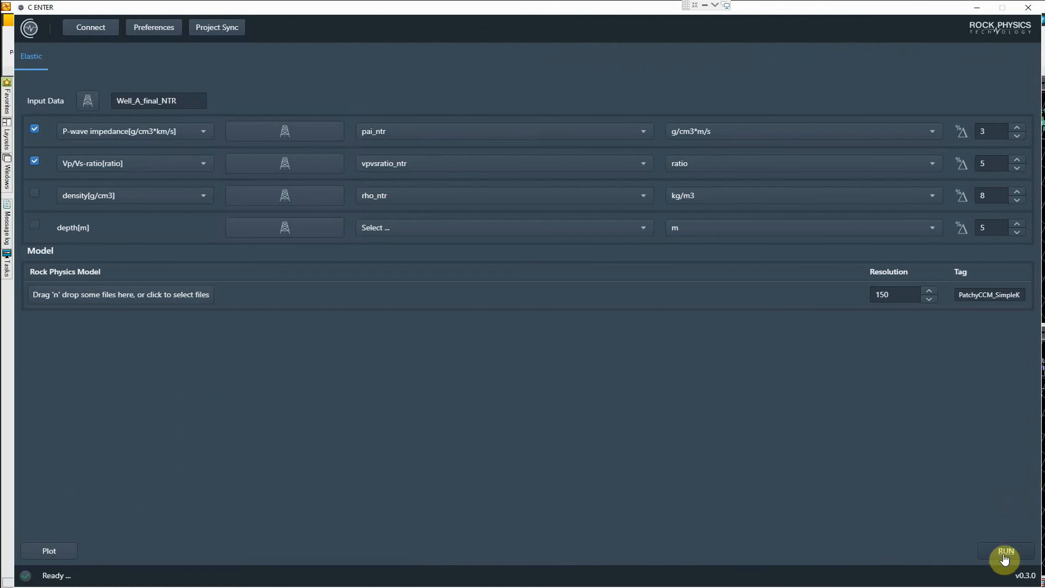
pyautogui.doubleClick(116, 11)
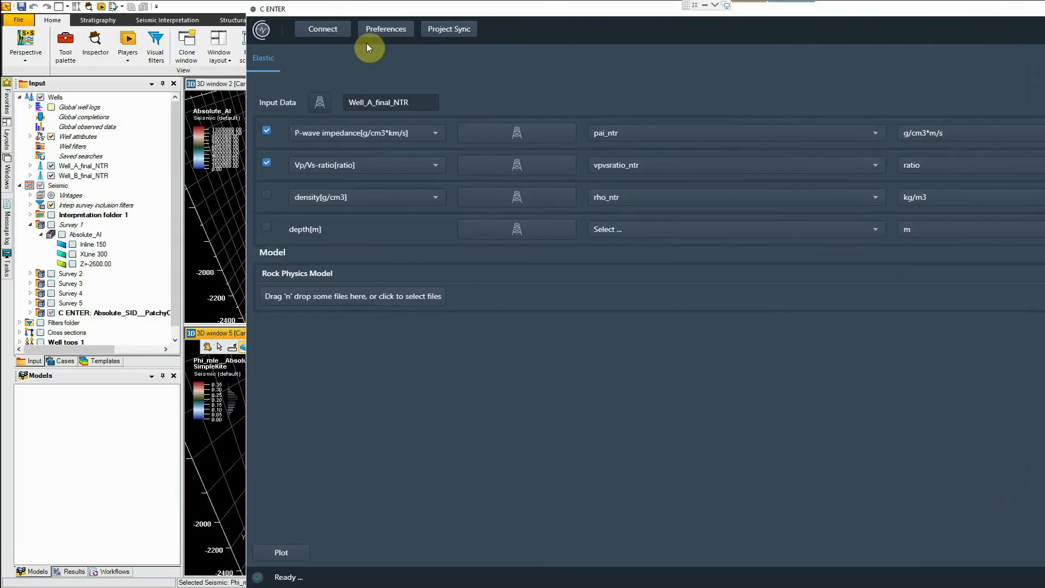